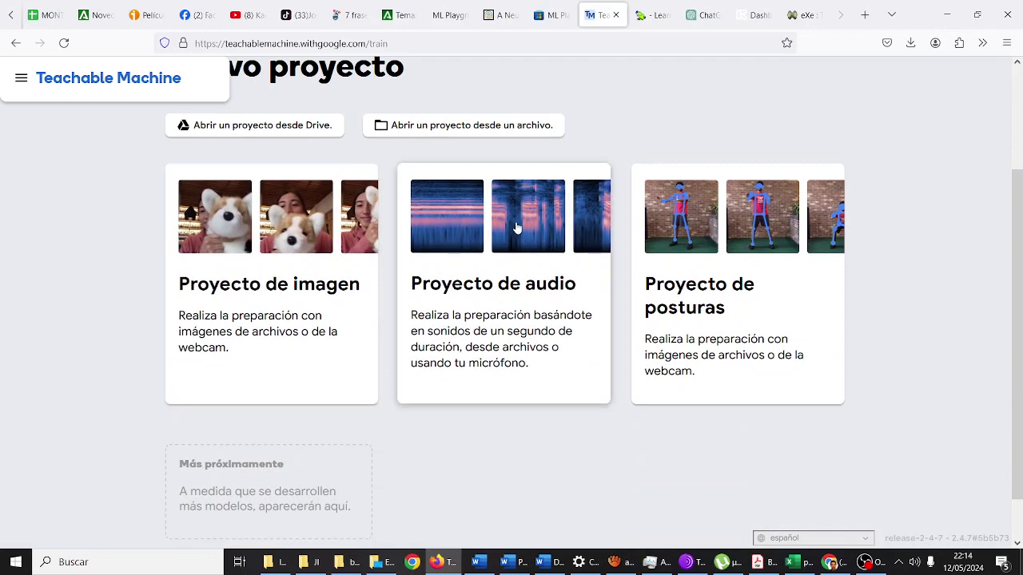
# Create a new image project using the standard image model (Modelo de imagen estándar)
pyautogui.scroll(-1, 698, 246)
pyautogui.scroll(2, 697, 246)
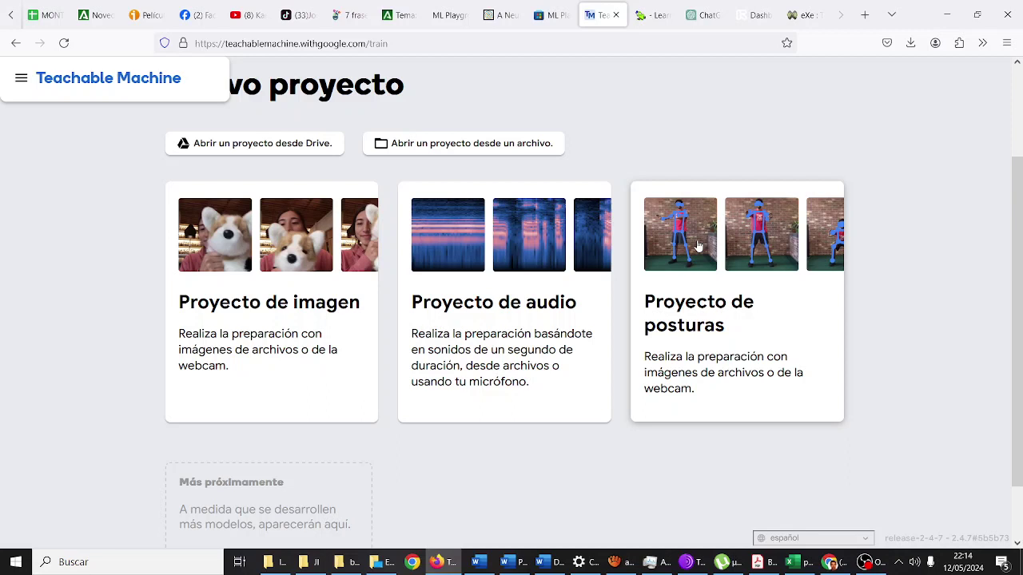
pyautogui.click(335, 306)
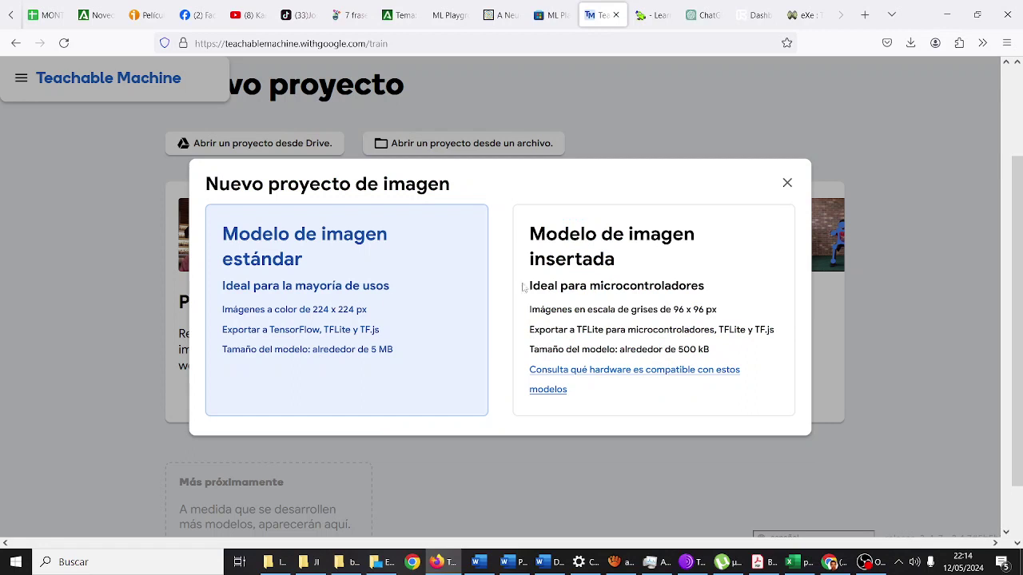
pyautogui.click(358, 277)
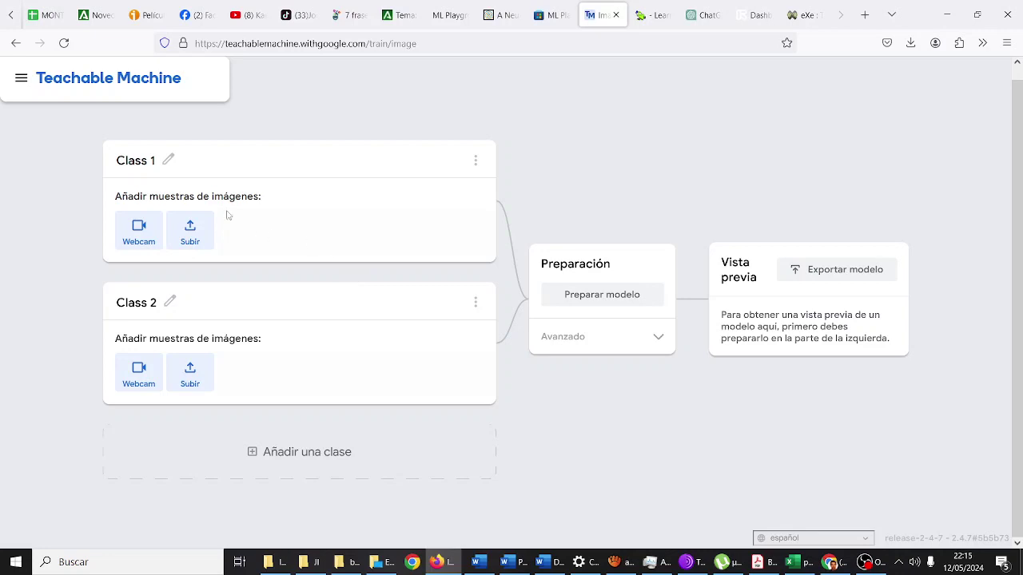
# Allow access to the HP TrueVision HD Camera and record about 65 webcam samples of a photo camera for Class 1
pyautogui.click(126, 244)
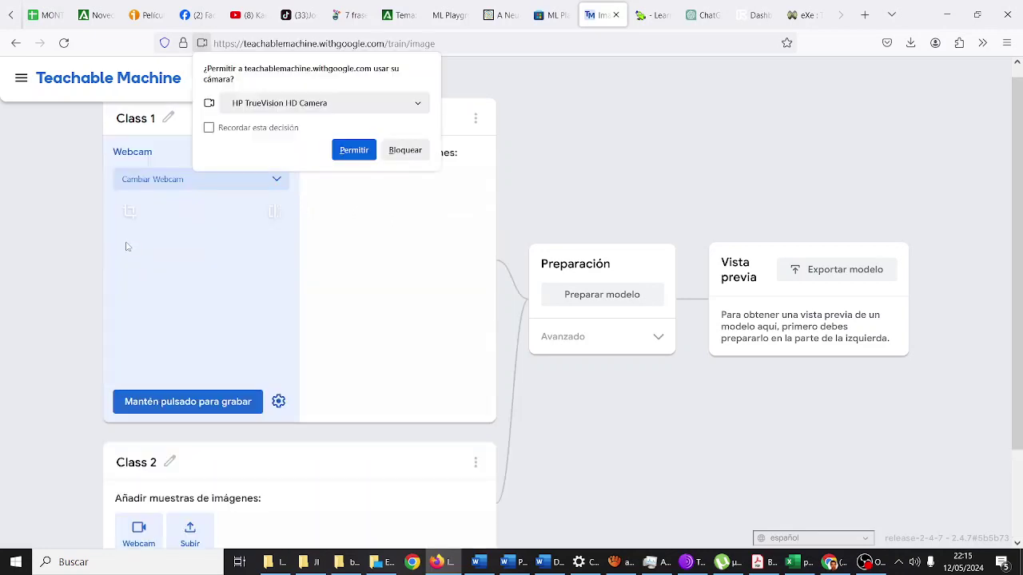
pyautogui.click(344, 150)
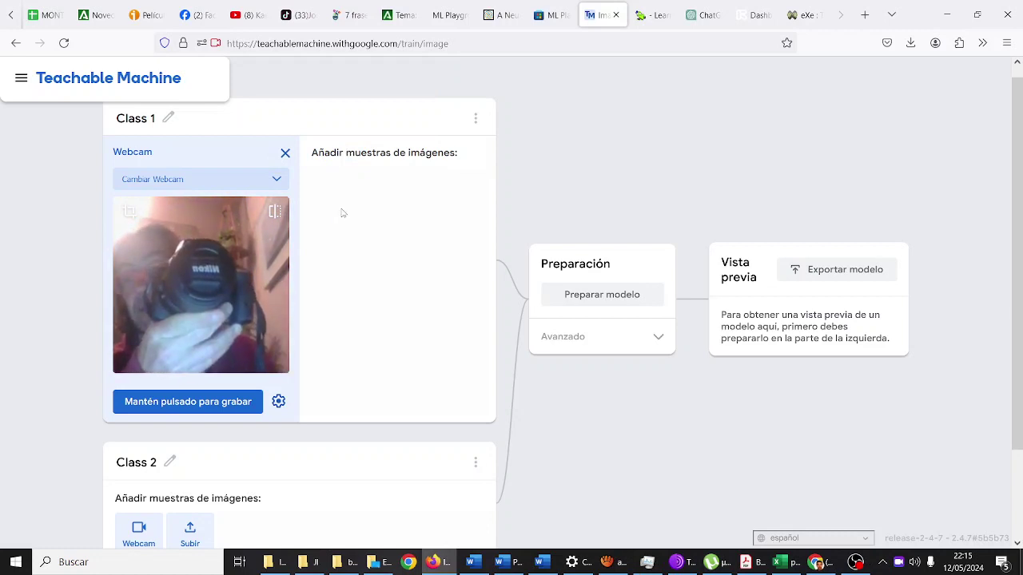
pyautogui.click(213, 402)
pyautogui.click(214, 402)
pyautogui.click(213, 403)
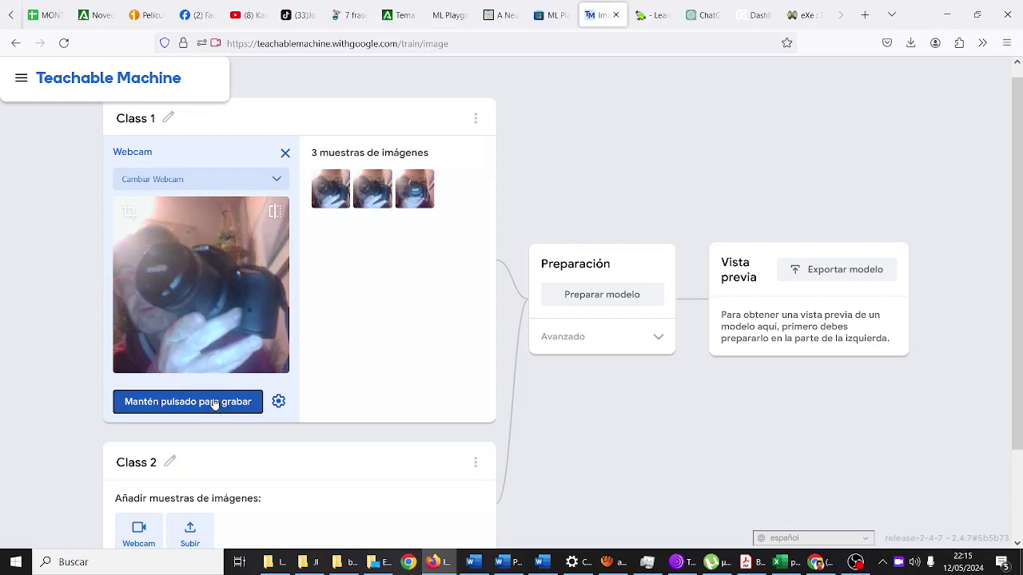
pyautogui.moveTo(213, 403); pyautogui.dragTo(212, 402)
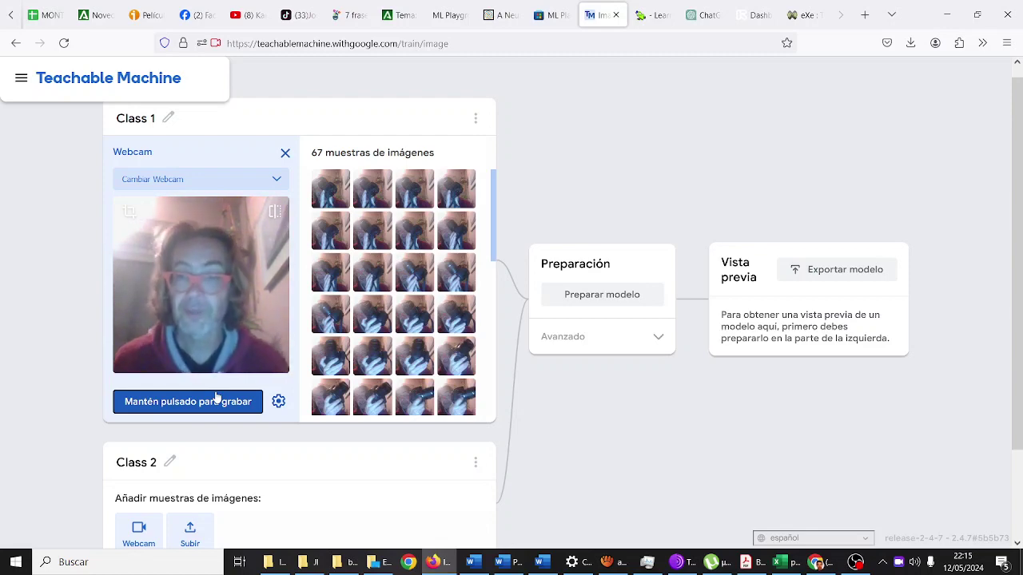
# Record about 50 webcam samples of a mobile phone at different angles for Class 2
pyautogui.scroll(-3, 155, 429)
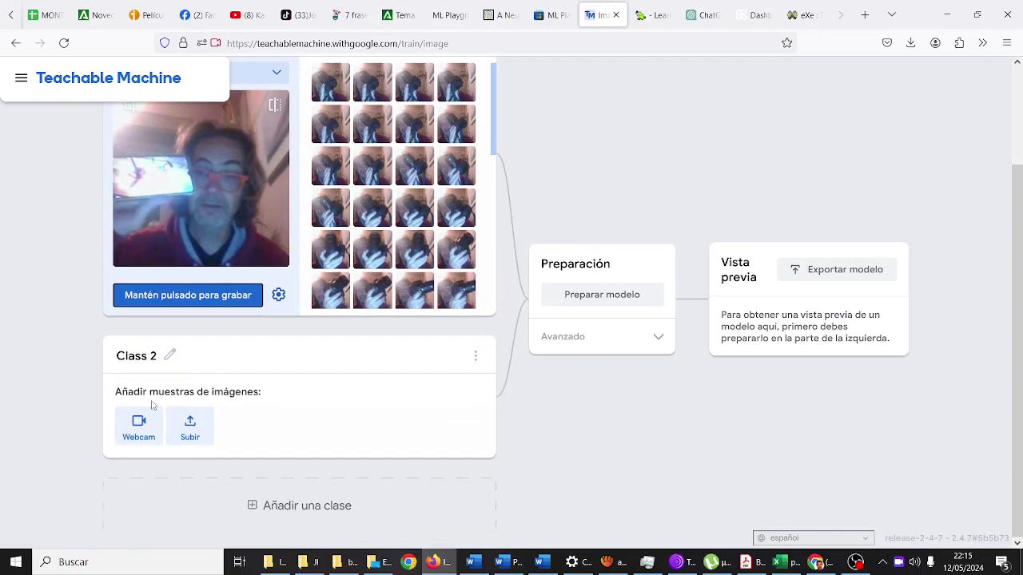
pyautogui.click(139, 425)
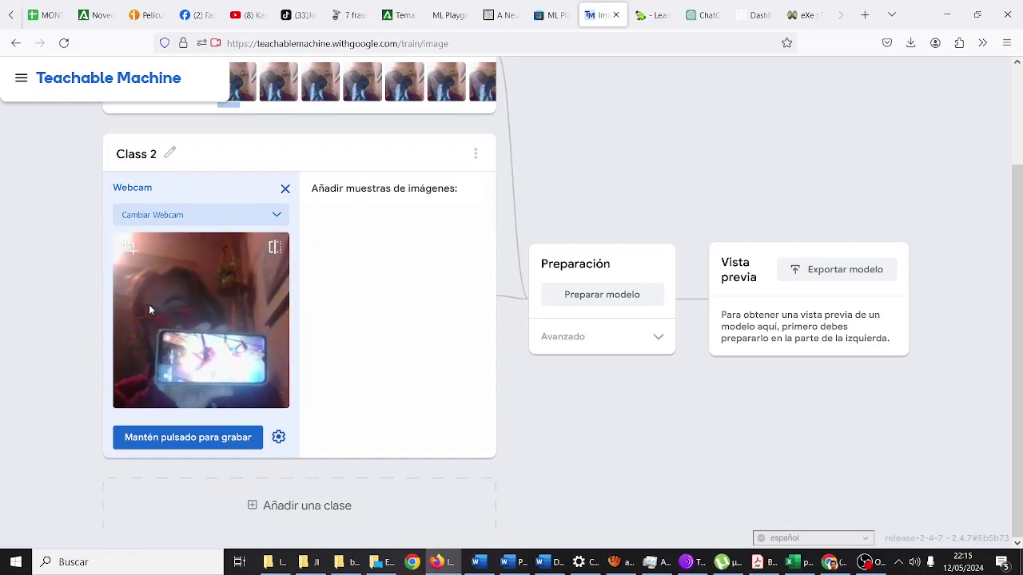
pyautogui.moveTo(201, 438); pyautogui.dragTo(201, 439)
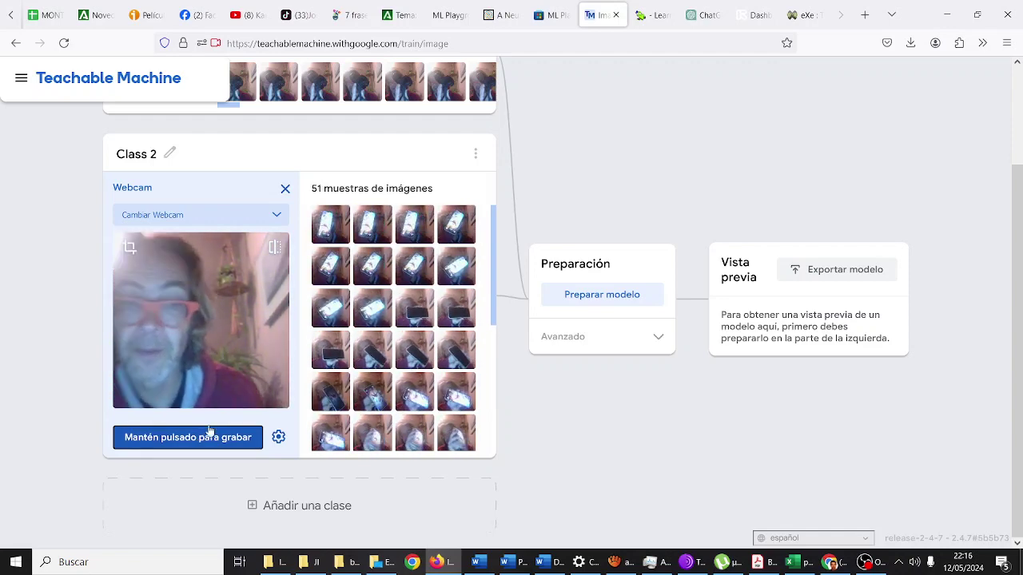
# Train the image model on the samples recorded for Class 1 and Class 2
pyautogui.scroll(3, 445, 303)
pyautogui.click(610, 292)
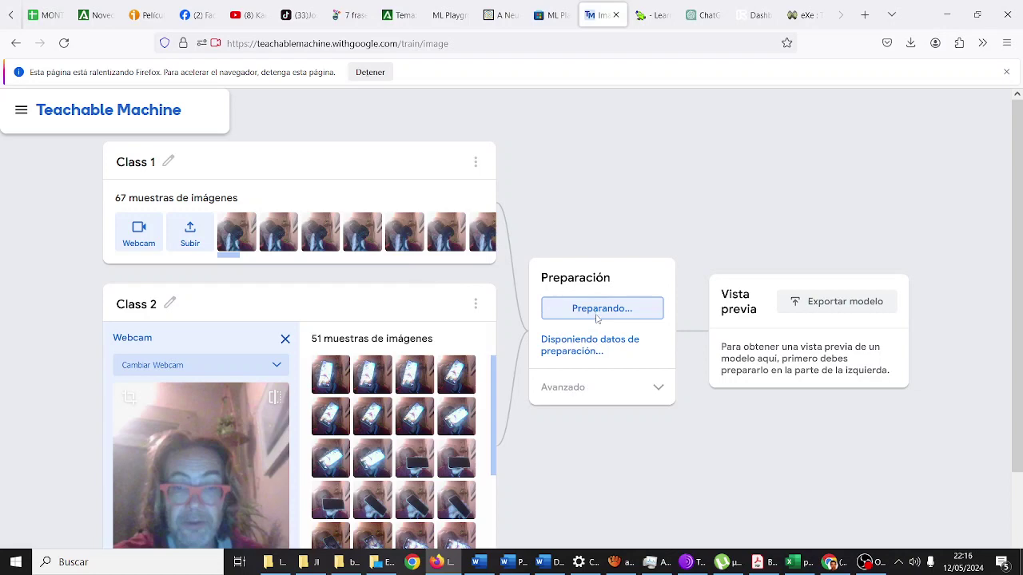
pyautogui.scroll(-2, 435, 326)
pyautogui.scroll(2, 398, 255)
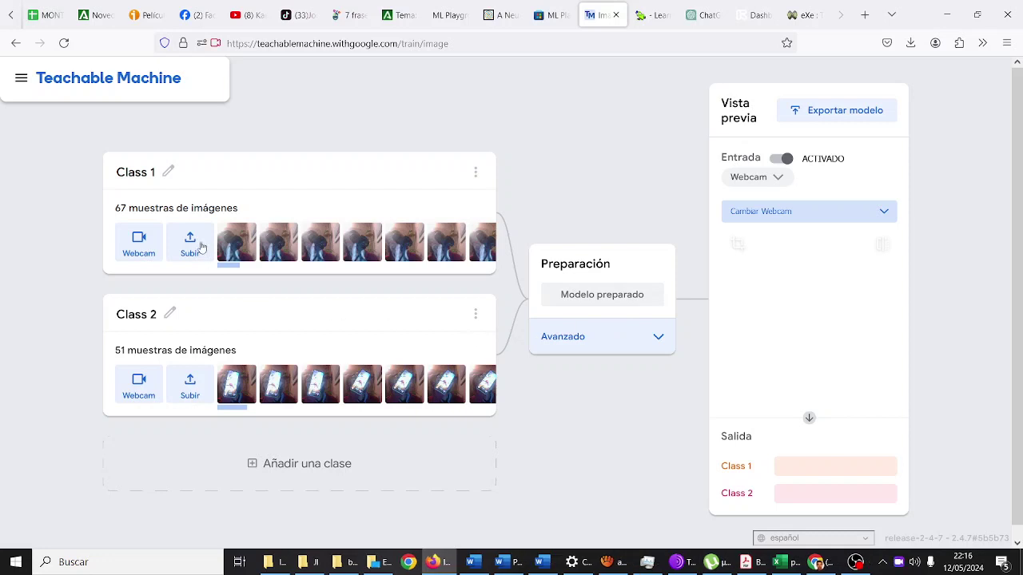
# Rename Class 1 as "Cámara" and Class 2 as "Móvil"
pyautogui.click(169, 173)
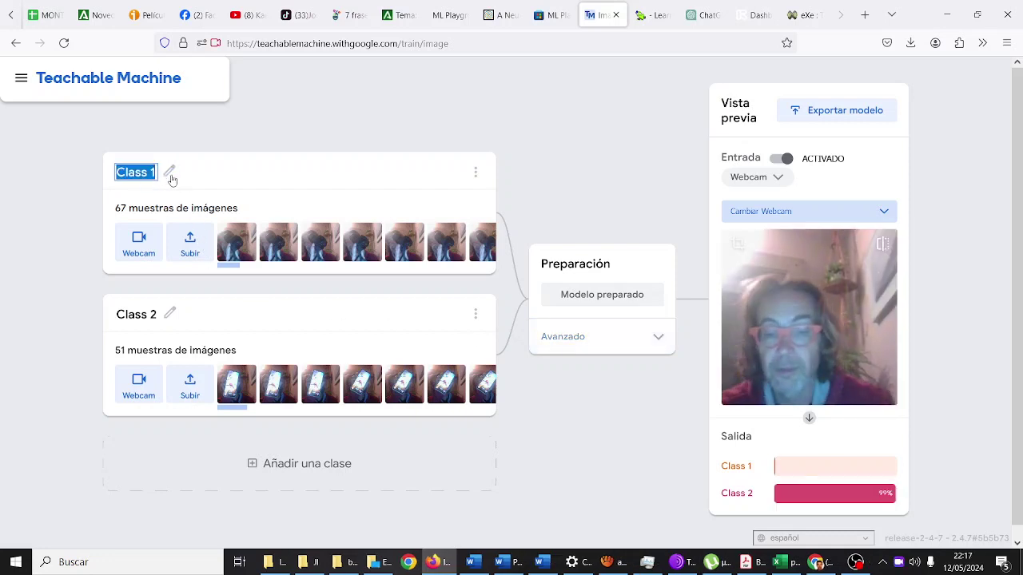
pyautogui.write('Cámara')
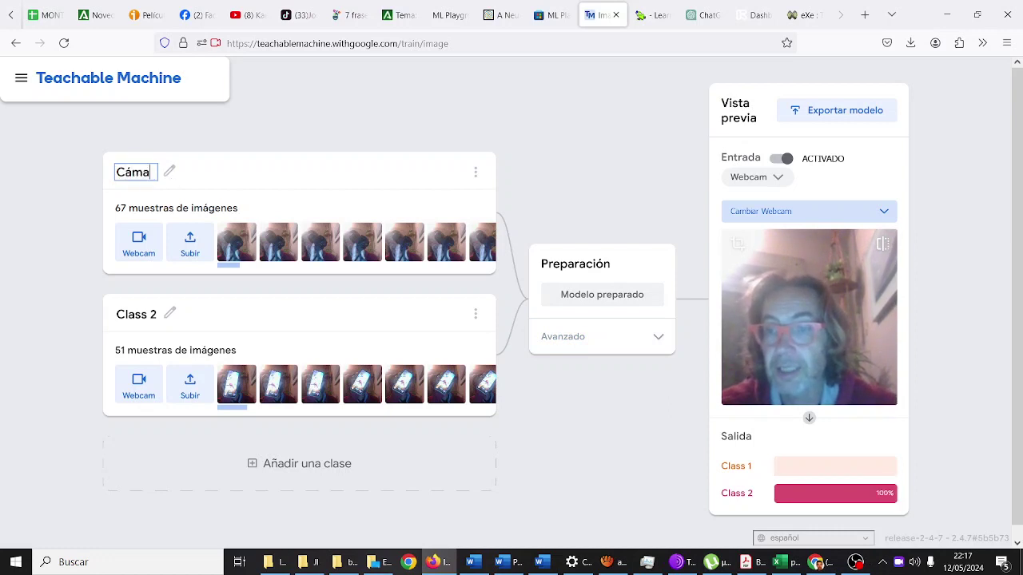
pyautogui.press('Return')
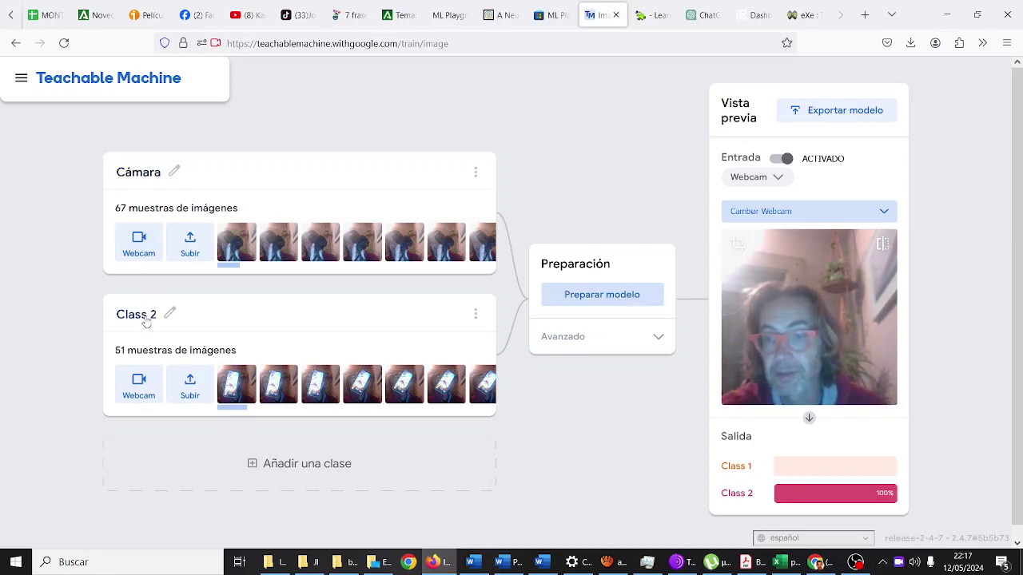
pyautogui.click(170, 313)
pyautogui.write('Móvil')
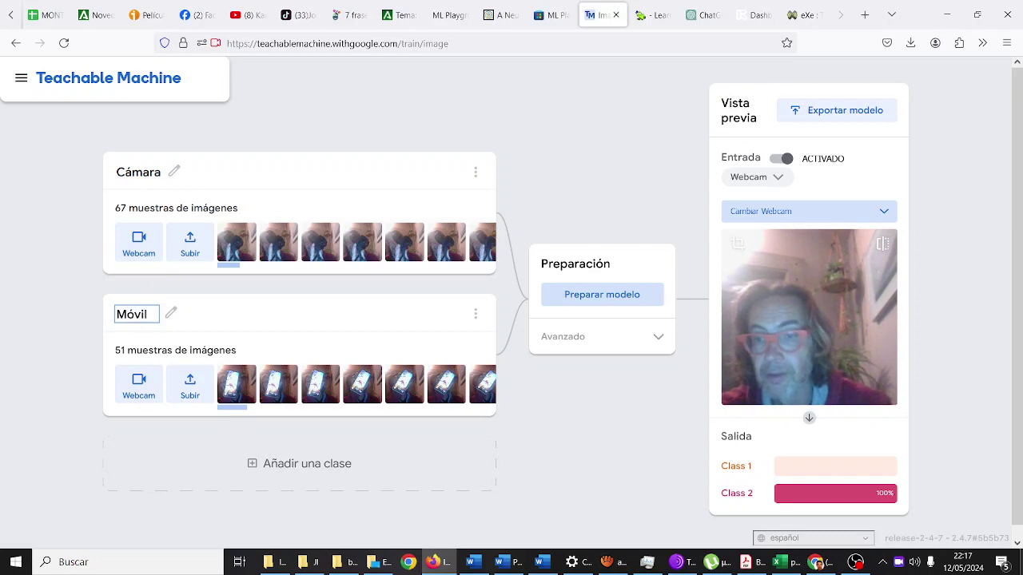
pyautogui.press('Return')
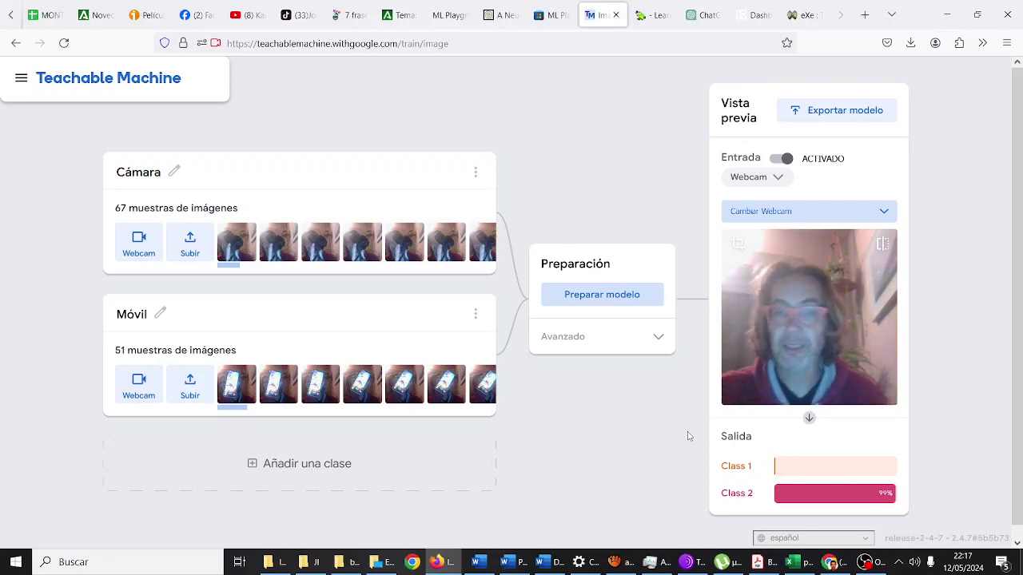
pyautogui.click(871, 563)
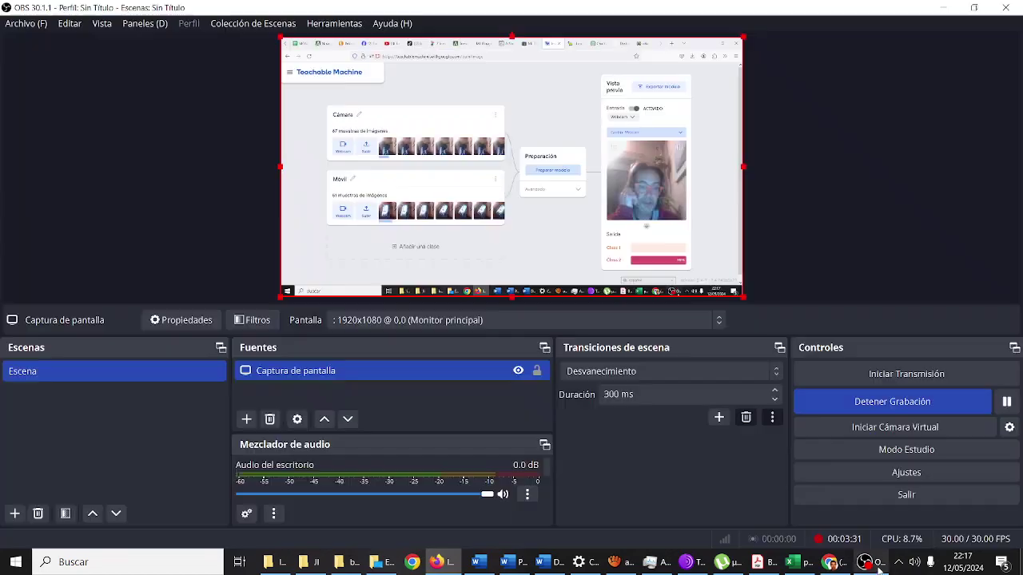
pyautogui.click(873, 564)
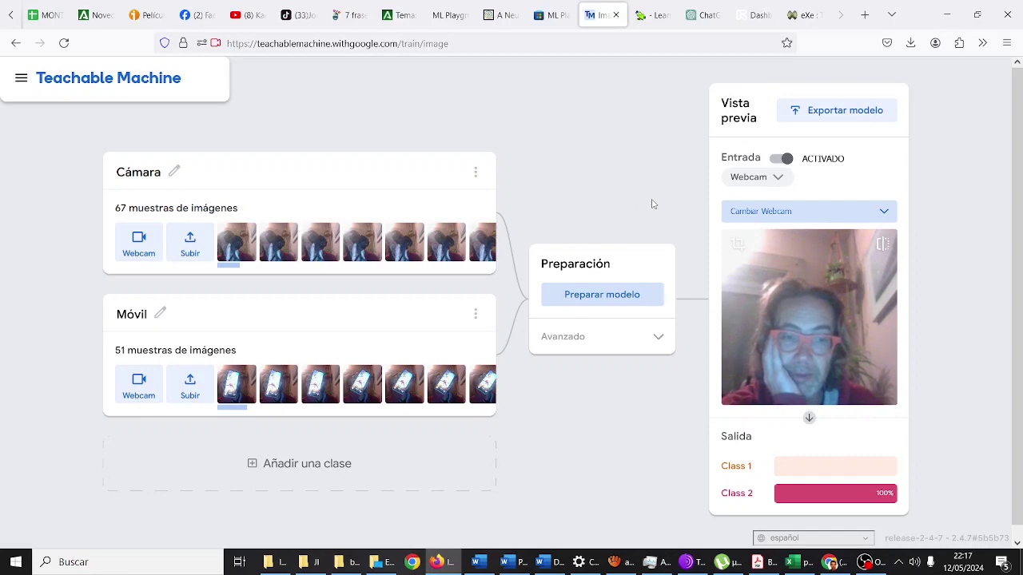
# Open the model export options and examine the Tensorflow.js code snippets for Javascript and p5.js and the download option
pyautogui.click(844, 110)
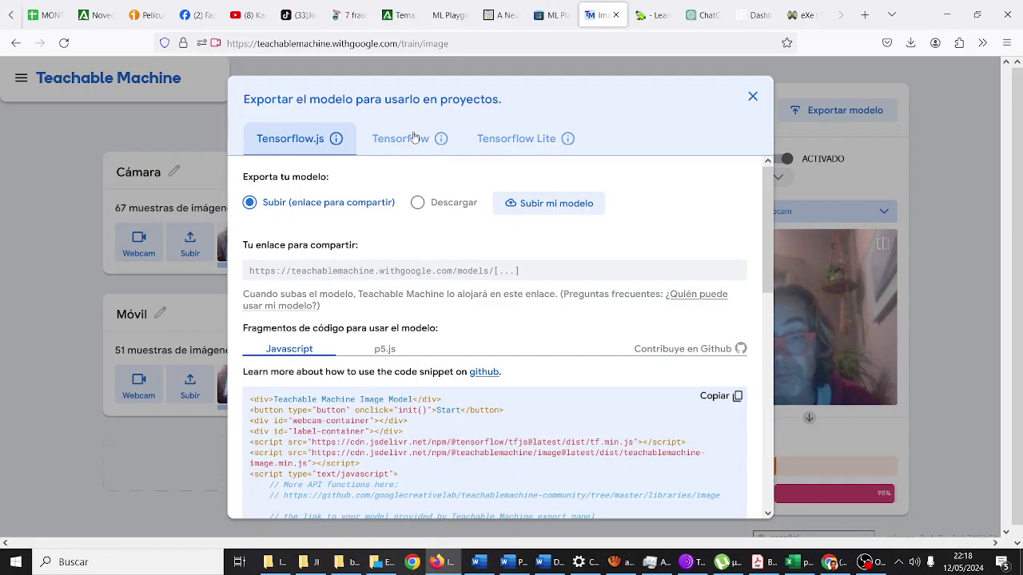
pyautogui.click(378, 352)
pyautogui.click(310, 358)
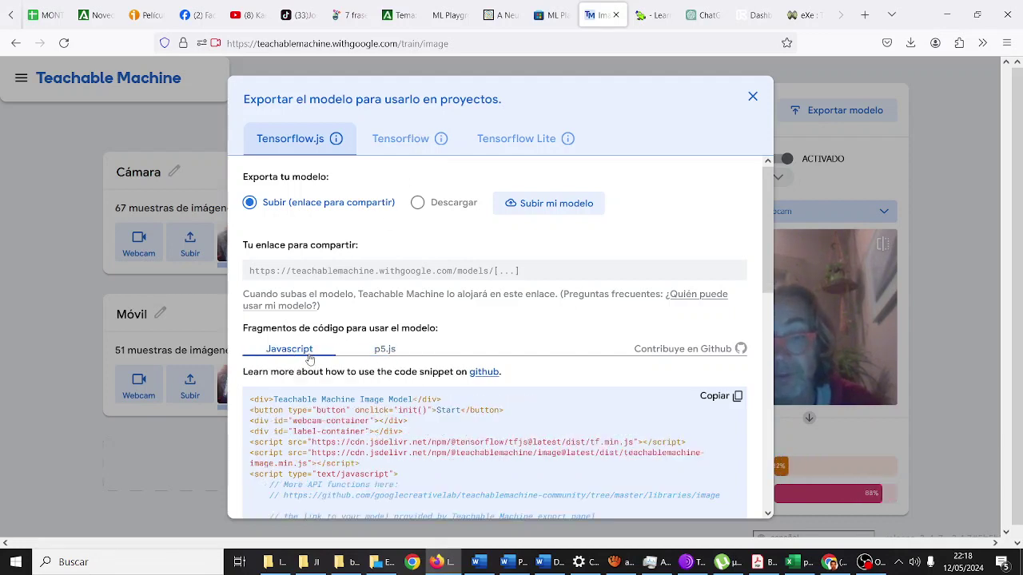
pyautogui.scroll(-2, 380, 424)
pyautogui.scroll(-5, 381, 424)
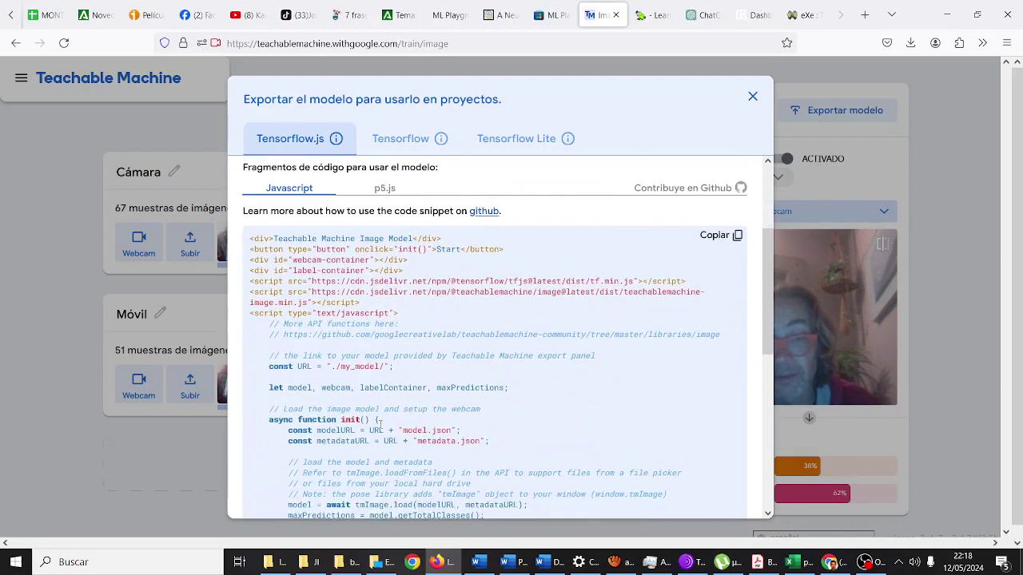
pyautogui.scroll(7, 381, 425)
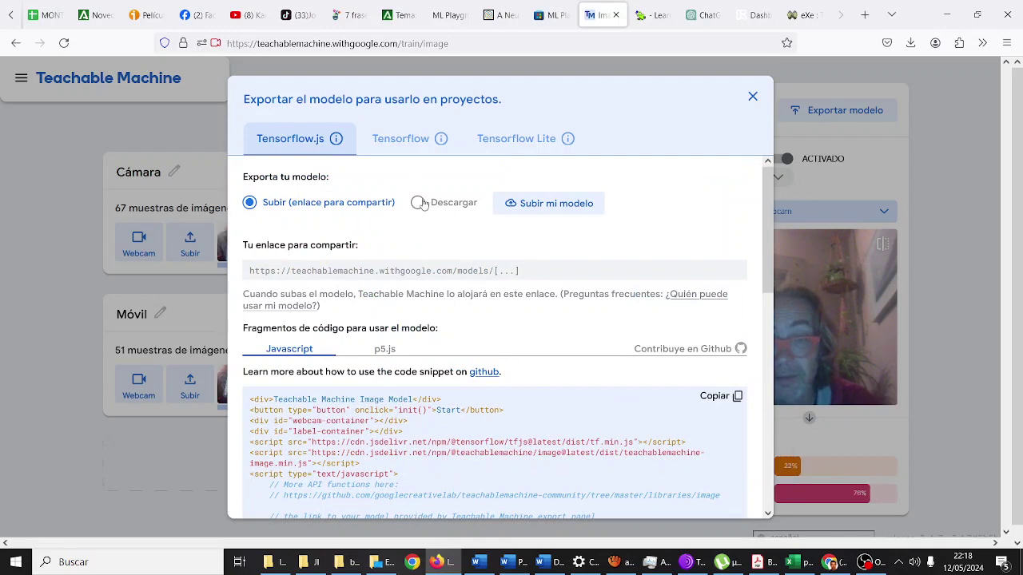
pyautogui.click(417, 202)
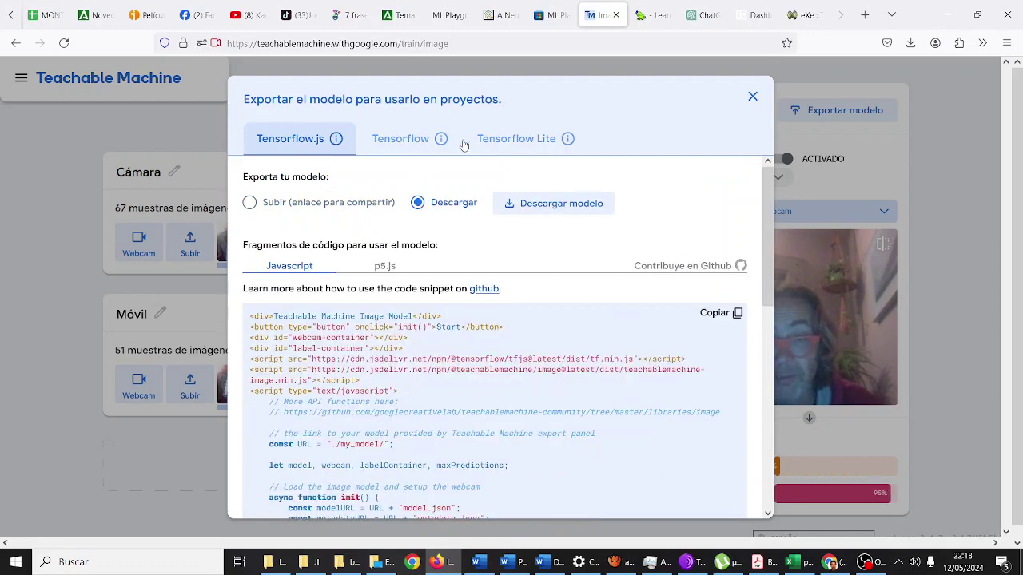
# Examine the Tensorflow and Tensorflow Lite export options, including the Android instructions, and close the export dialog
pyautogui.click(404, 138)
pyautogui.click(516, 138)
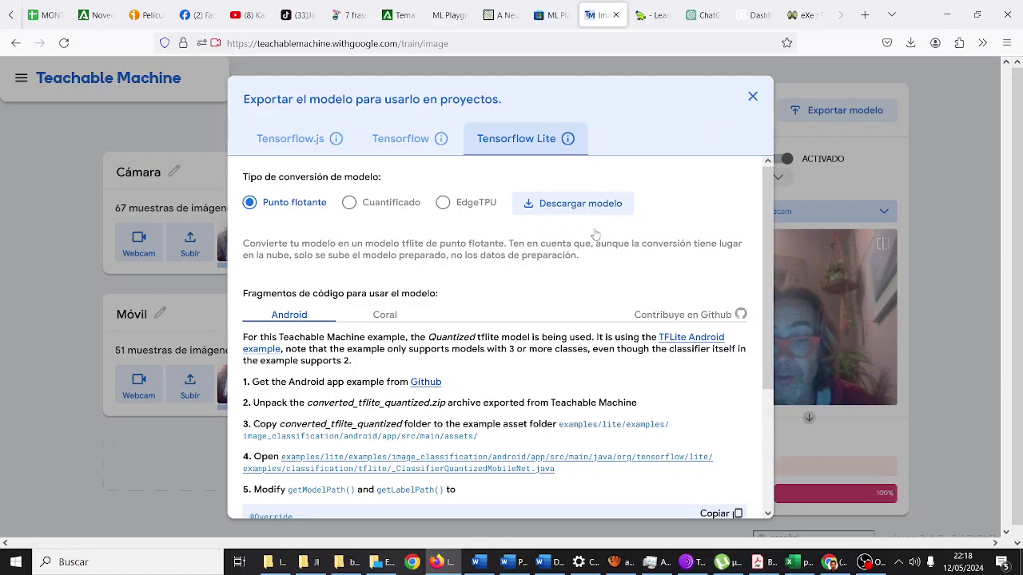
pyautogui.scroll(-2, 555, 289)
pyautogui.scroll(-3, 555, 289)
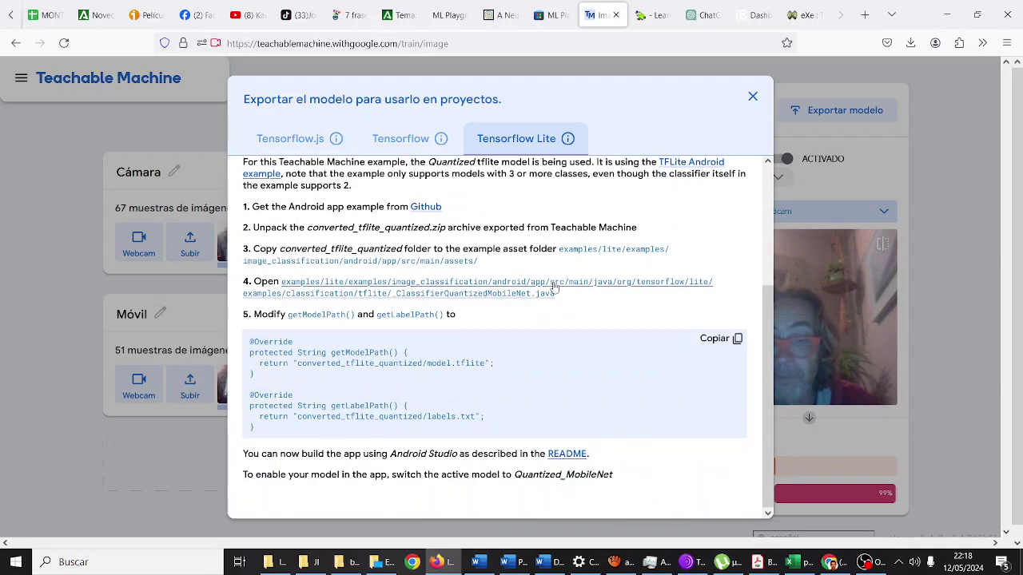
pyautogui.scroll(5, 556, 290)
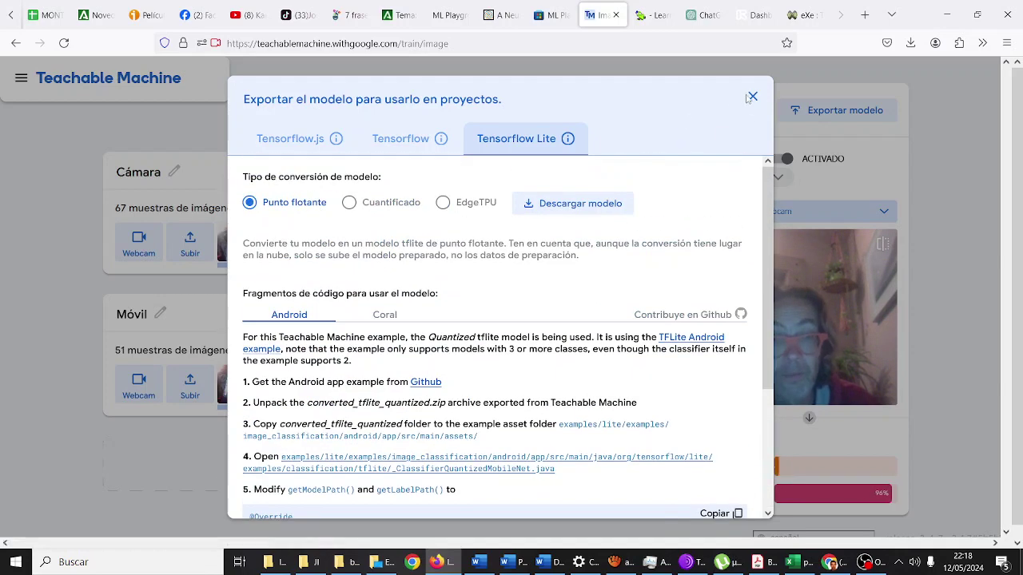
pyautogui.click(752, 99)
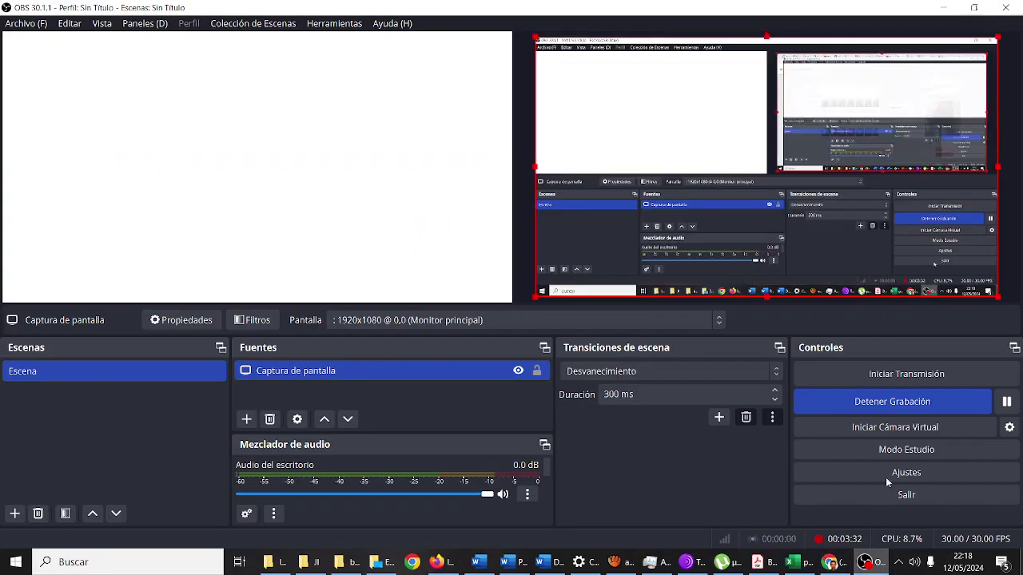